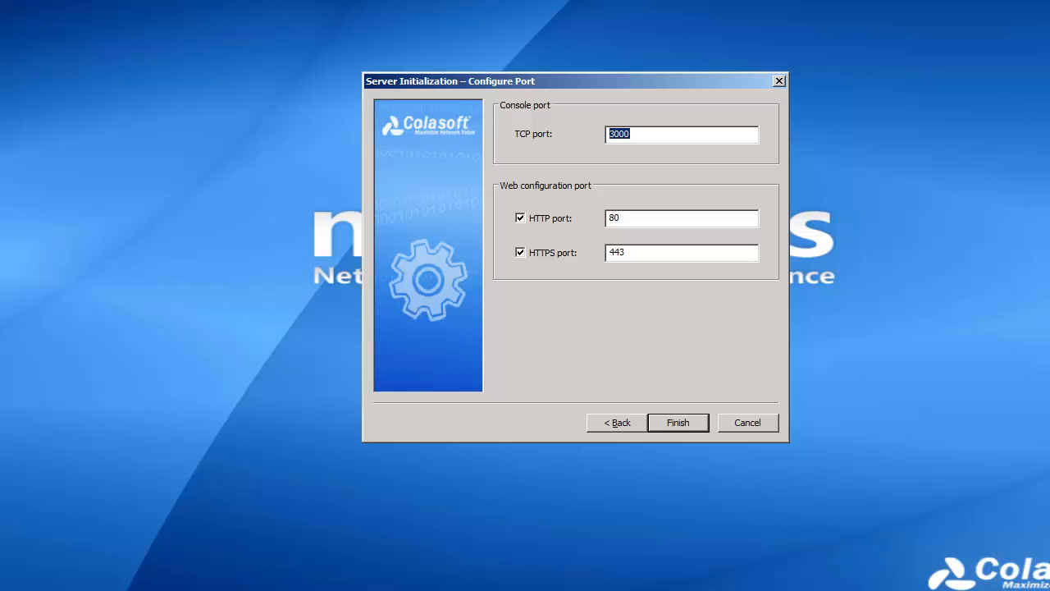
- Finish initialization, choose browser configuration, and proceed past the certificate warning to the site
click(679, 424)
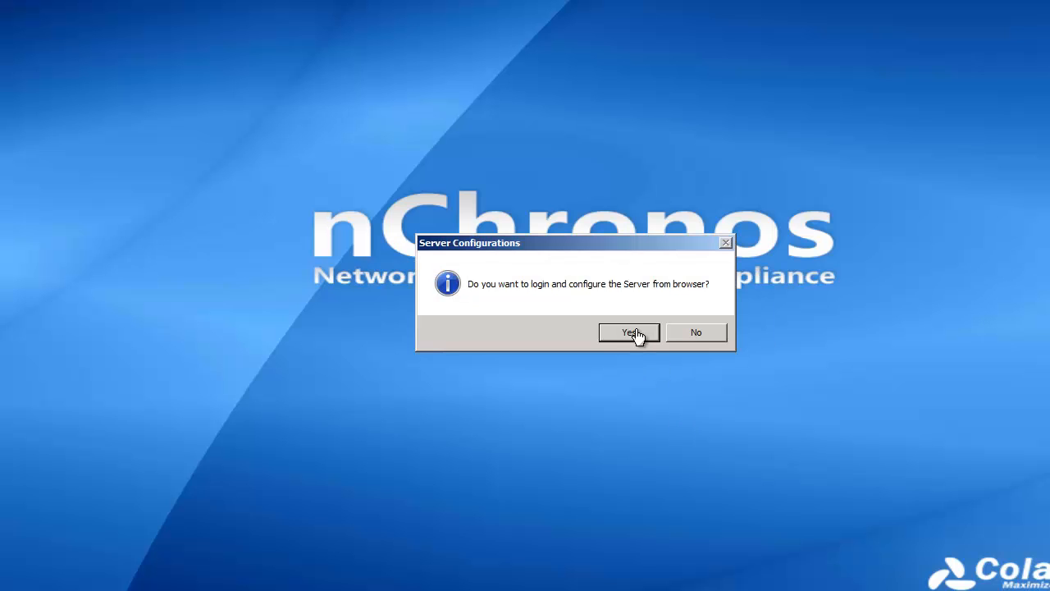
click(630, 332)
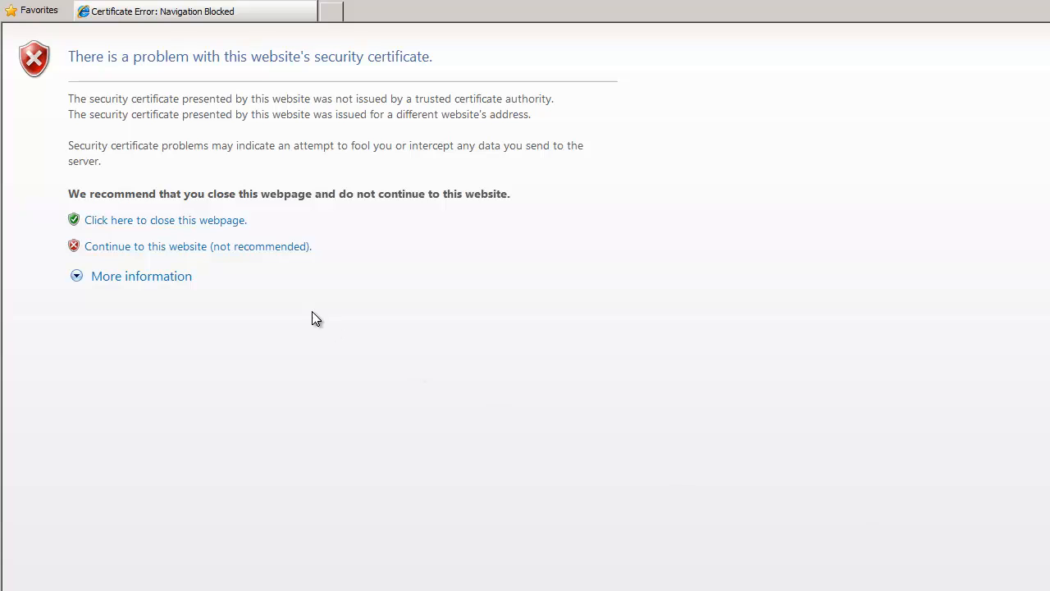
click(262, 248)
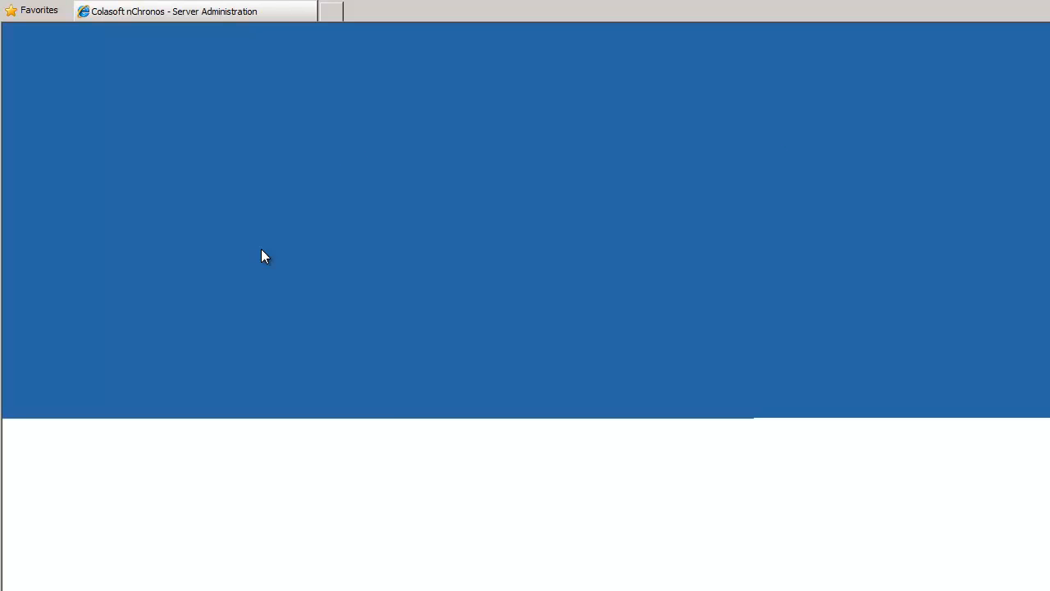
- Enter the administrator username and password on the Server Administration login page
click(501, 275)
text(csadmin)
key(Tab)
text(colasoft)
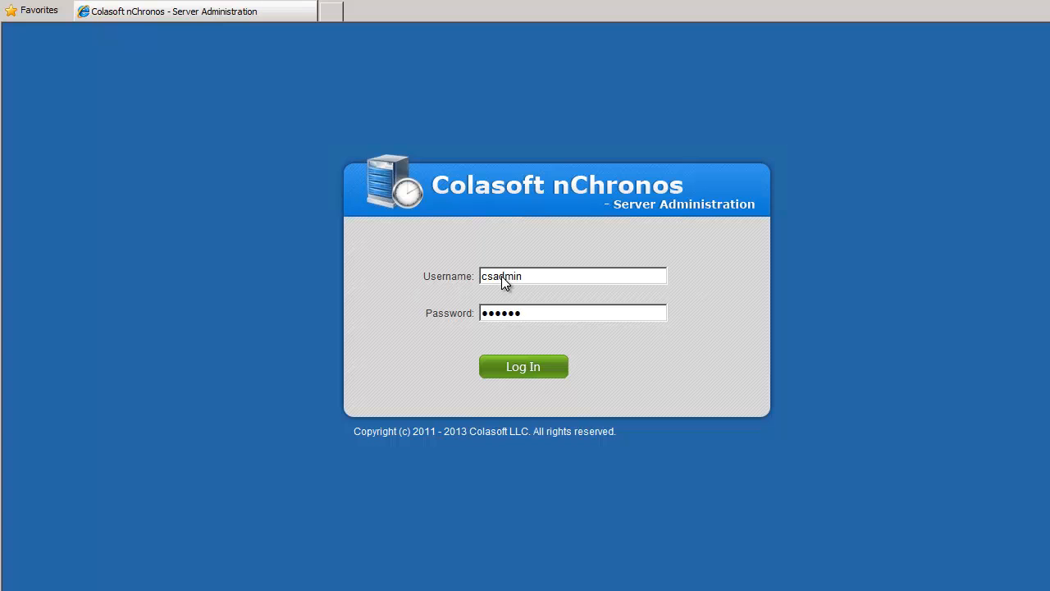
- Log in and enable storage on drive D: with 100 GB, confirming the data-clearing warning
click(556, 366)
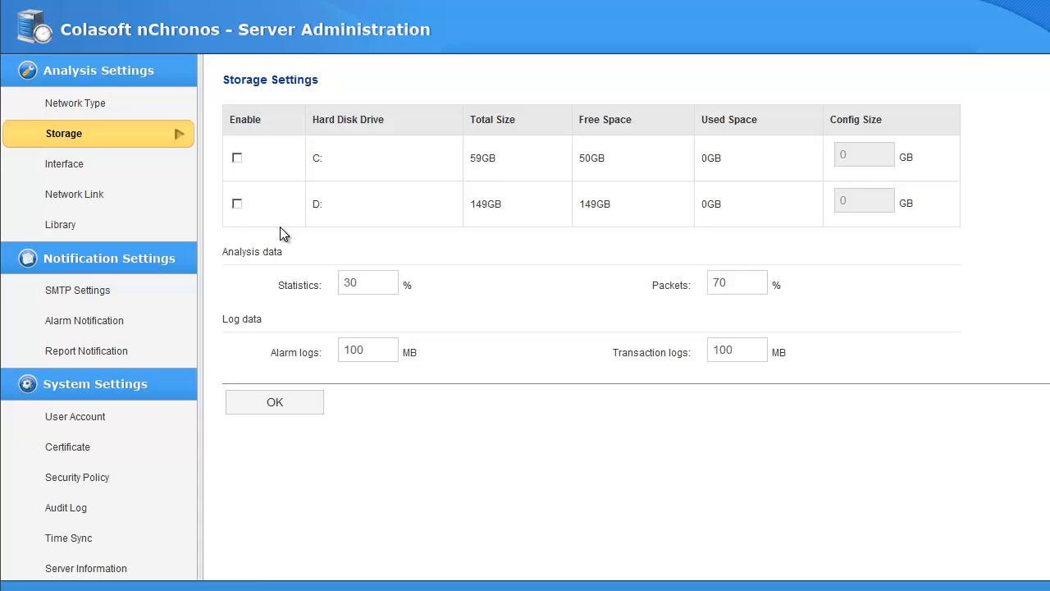
click(237, 204)
click(856, 204)
key(BackSpace)
text(100)
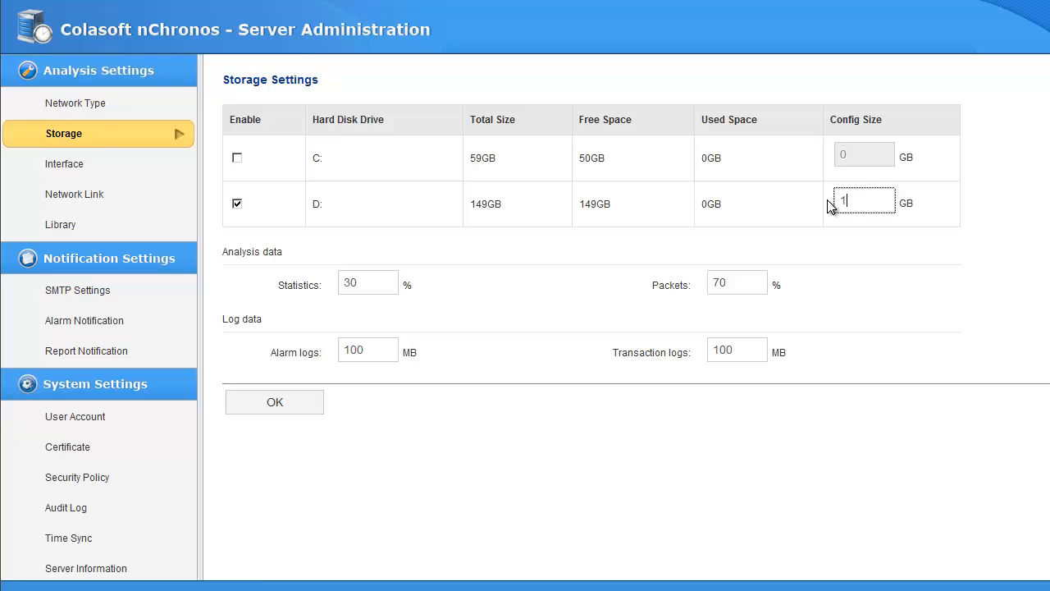
click(310, 410)
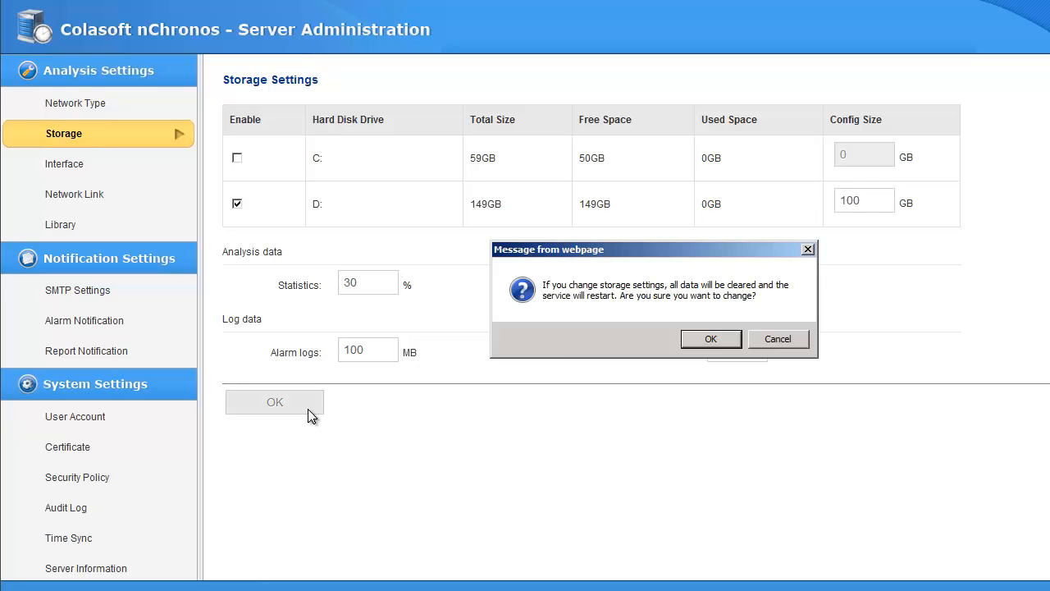
click(710, 339)
- Set Management1 as the management interface and Capture, Capture2 as capture interfaces
click(50, 164)
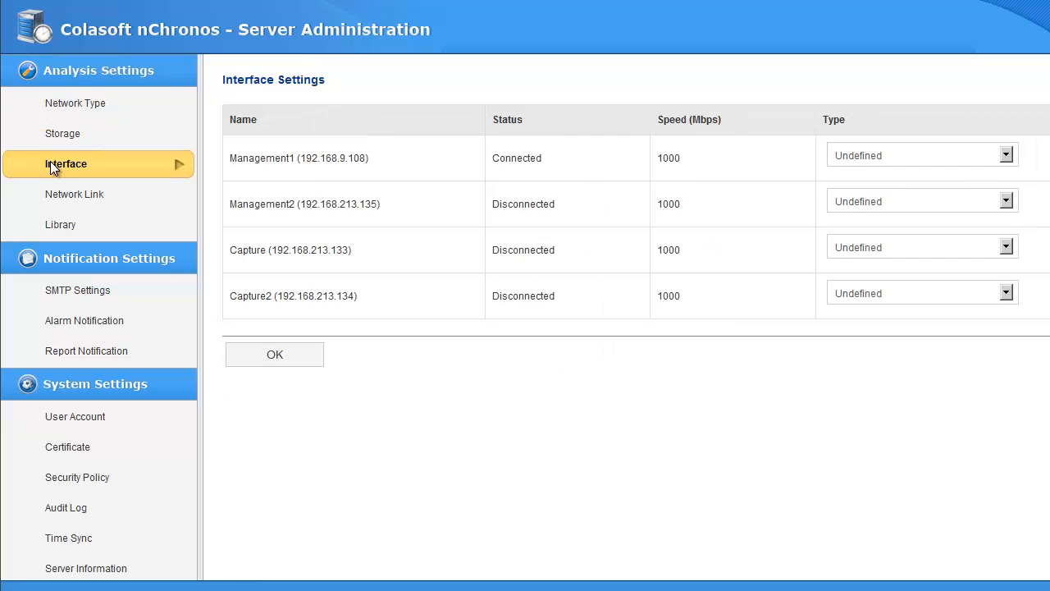
click(885, 158)
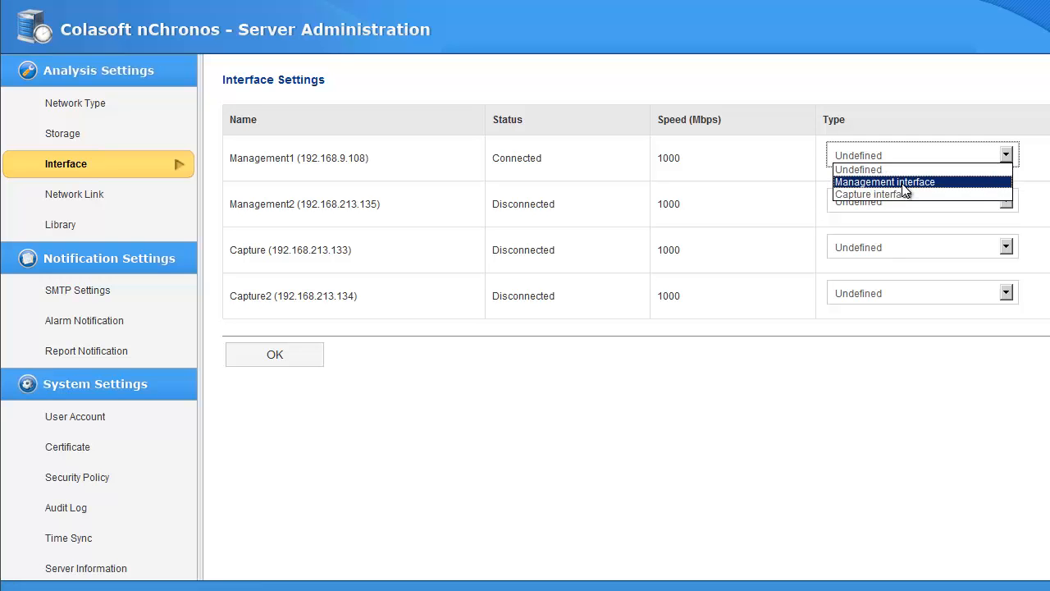
click(903, 182)
click(913, 246)
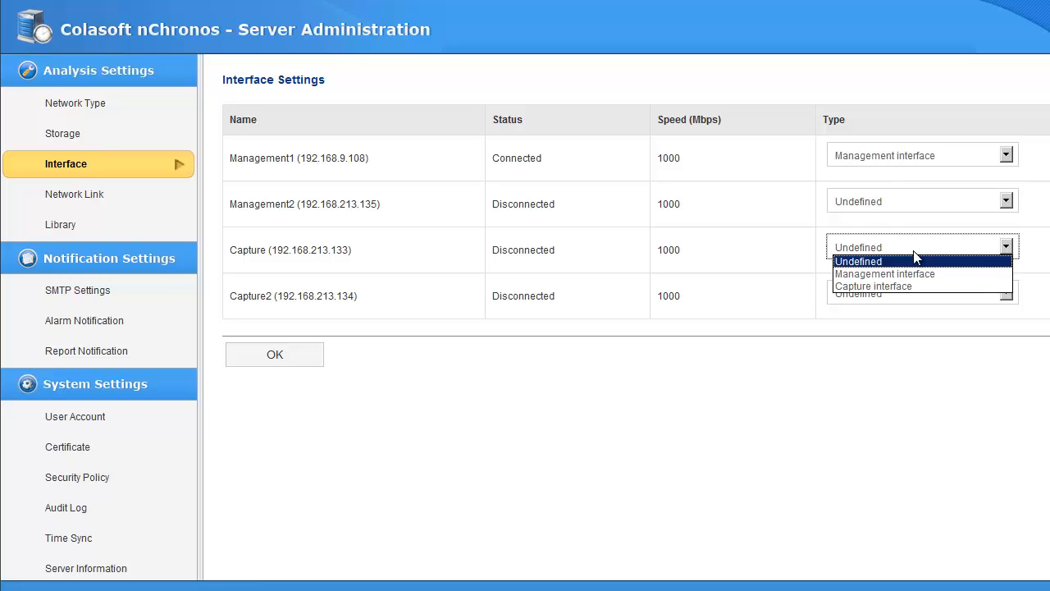
click(905, 287)
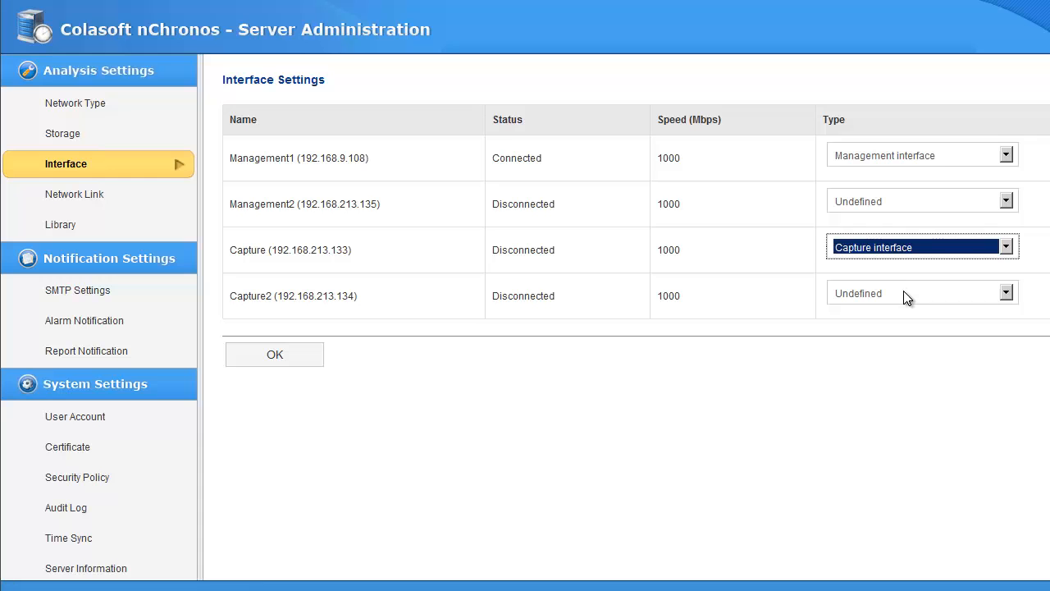
click(903, 291)
click(891, 333)
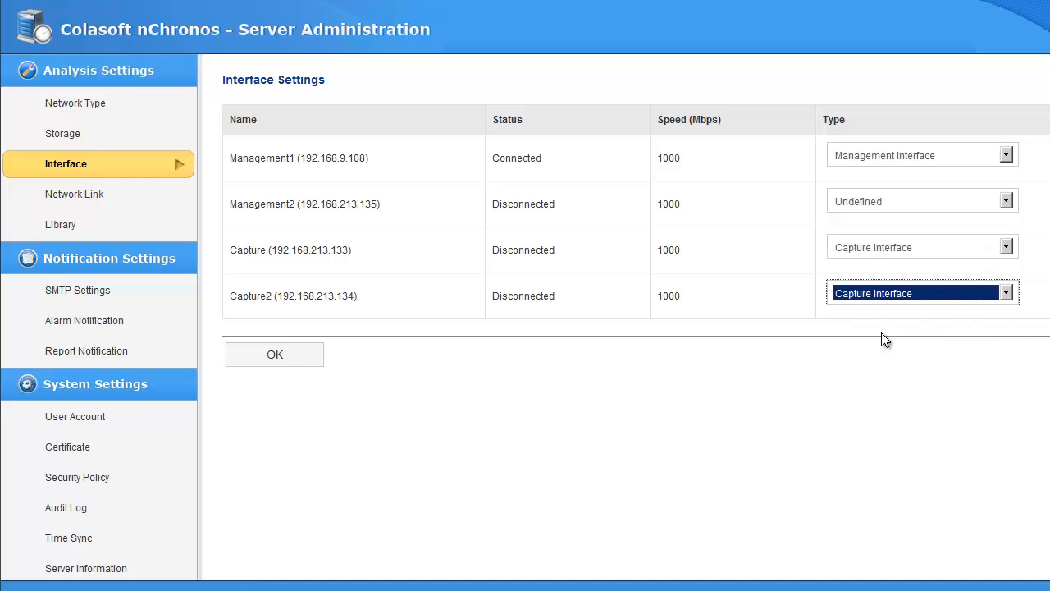
click(276, 353)
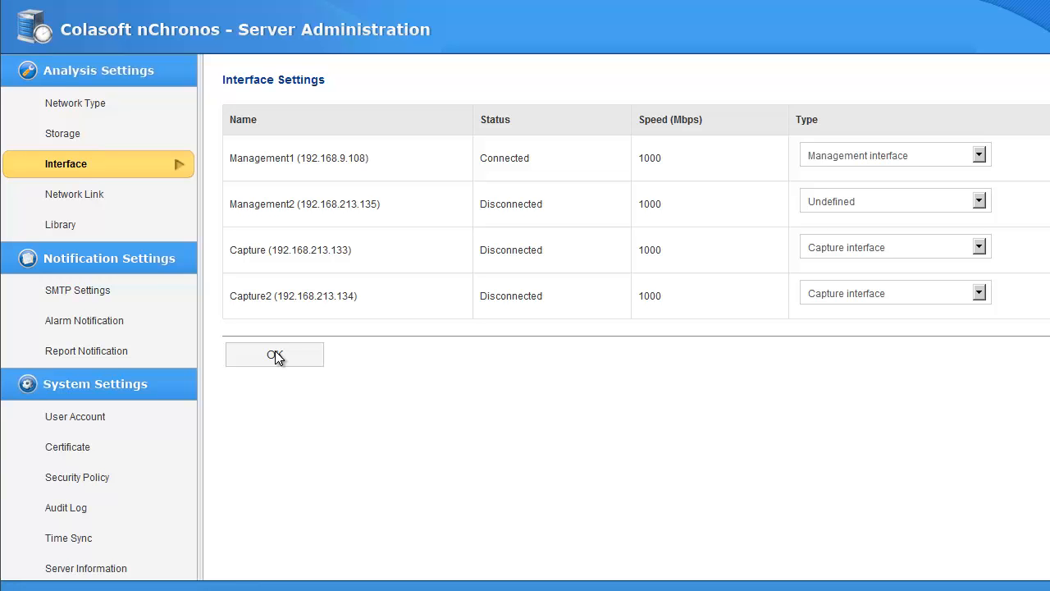
- Define a new link 'demo' using Capture and Capture2 with internal segment 192.168.9.108
click(98, 195)
click(297, 178)
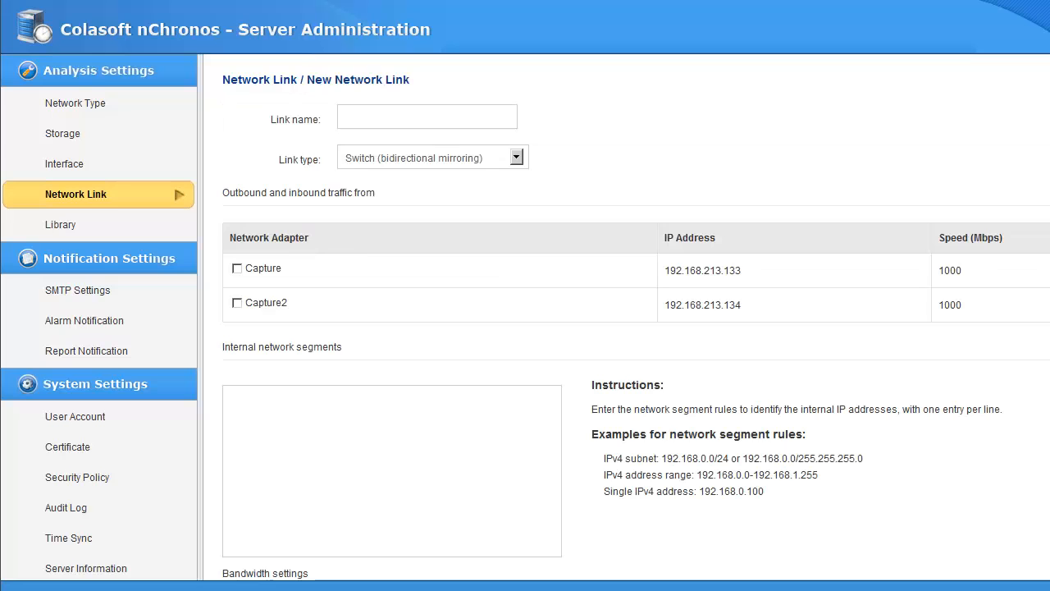
click(411, 124)
text(demo)
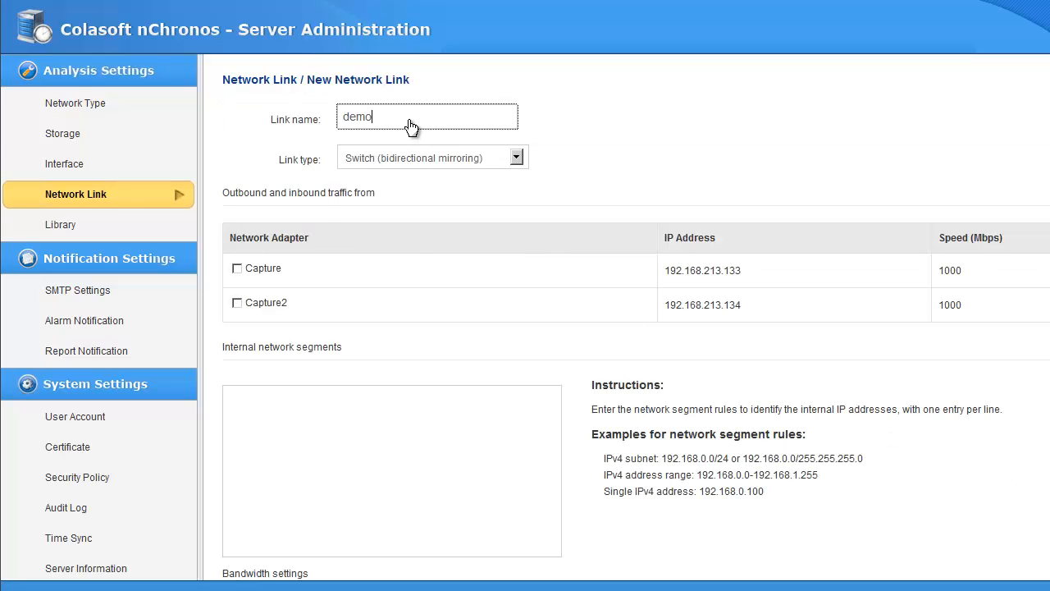
click(269, 272)
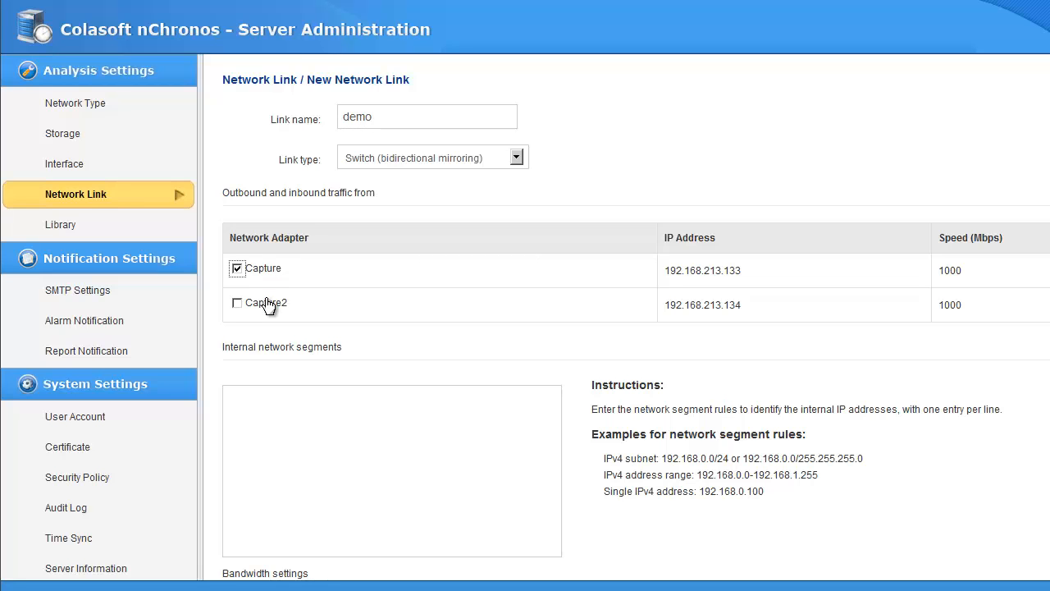
click(270, 305)
click(271, 440)
text(192)
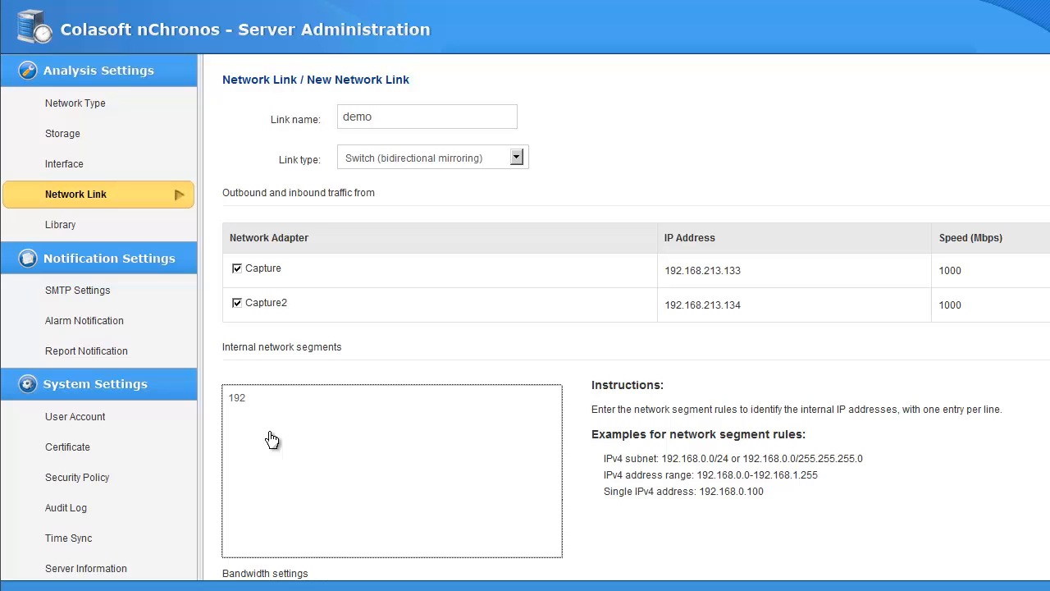
text(.168.9.108)
- Set inbound and outbound bandwidth to 1, save the demo link, and run it
scroll(388, 458, down, 3)
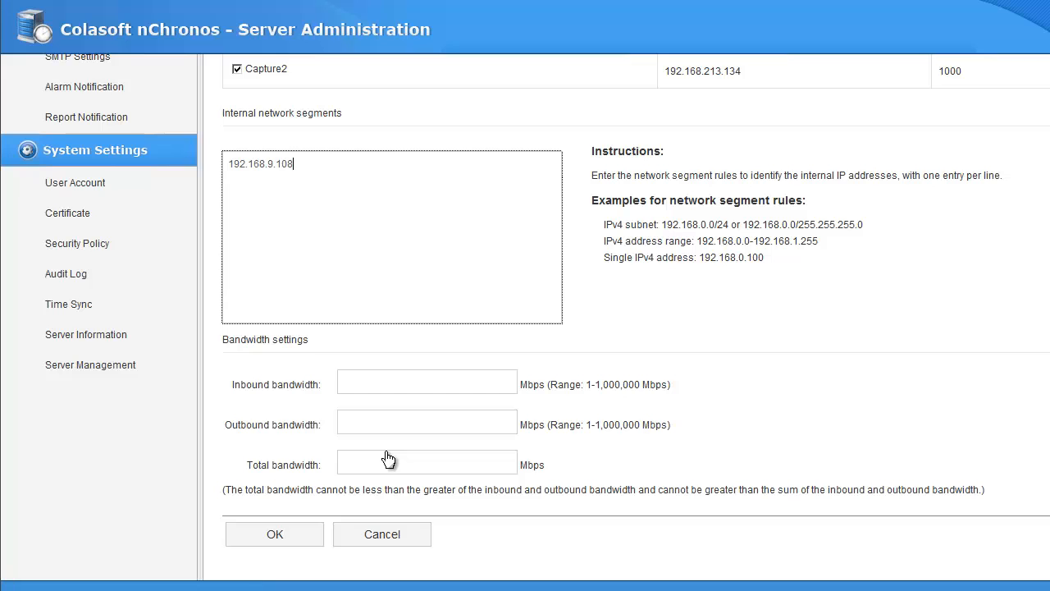
click(376, 393)
text(1)
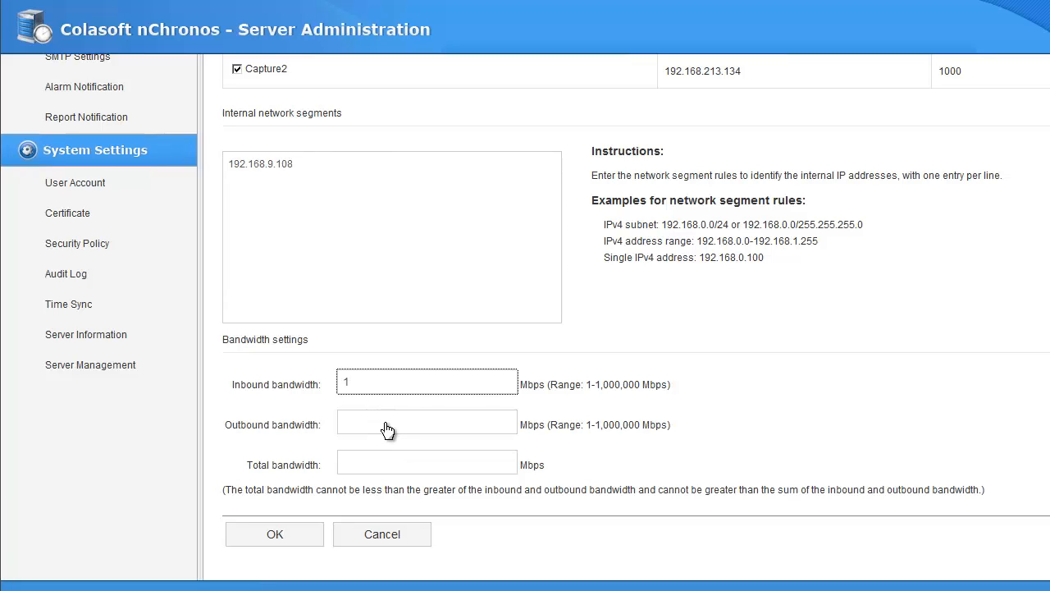
click(384, 425)
text(1)
click(389, 467)
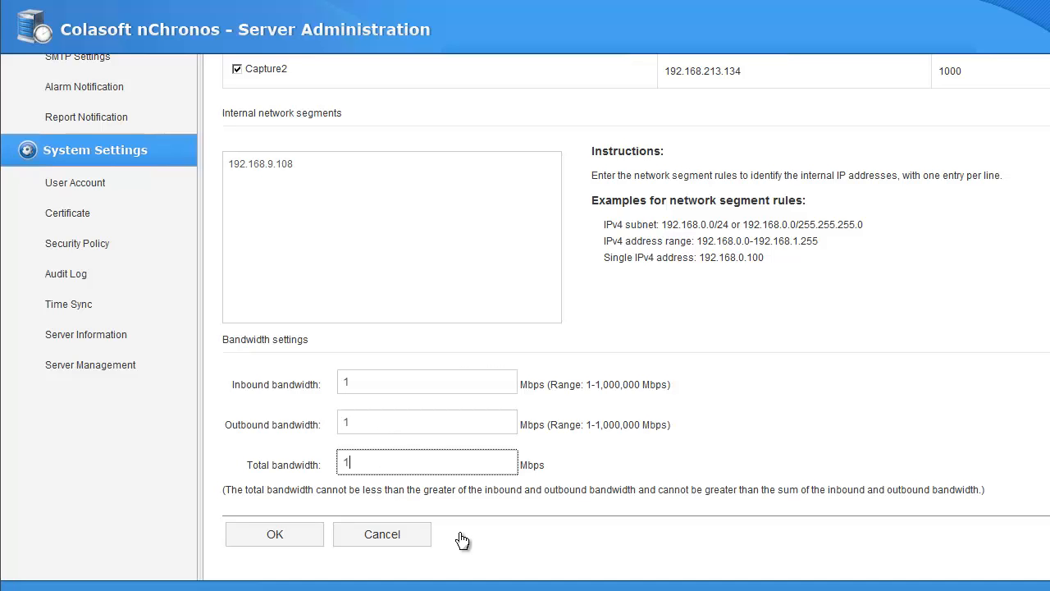
click(305, 538)
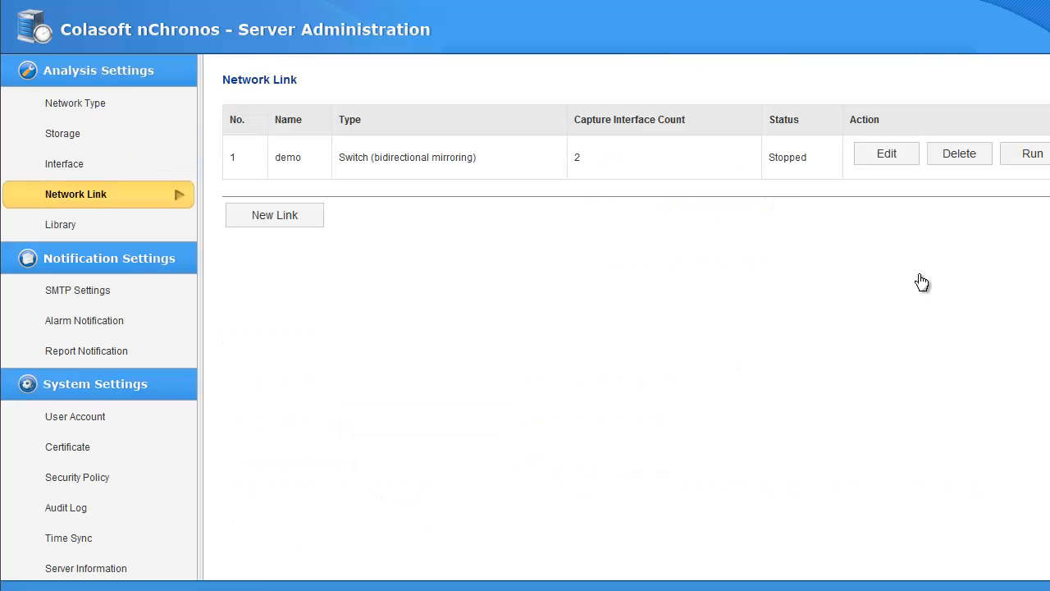
click(1034, 163)
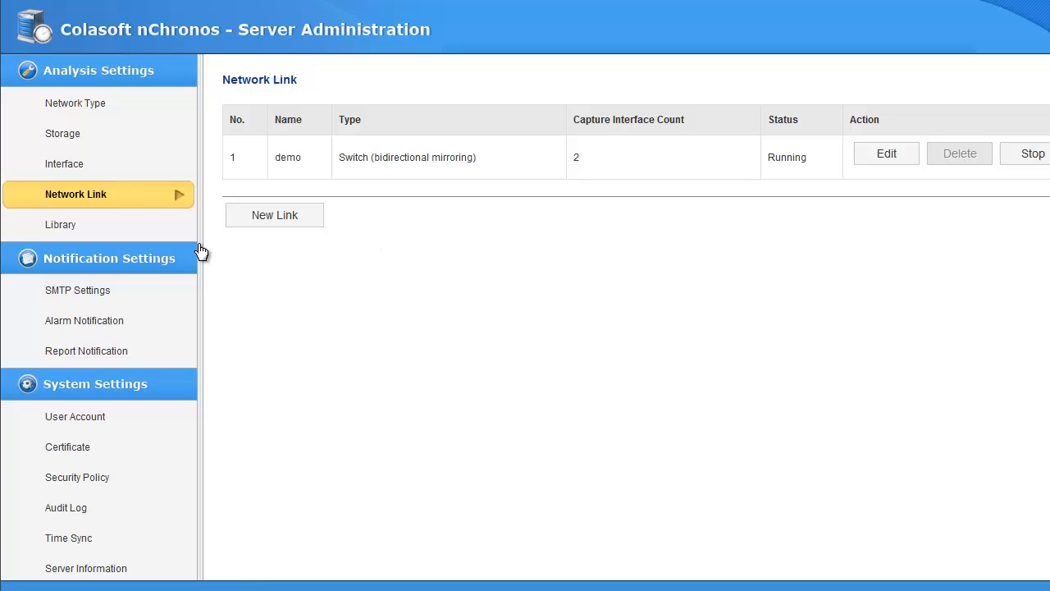
- Fill in the sender's name and e-mail, mail server smtp.colasoft.com with SSL encryption
click(66, 293)
click(375, 156)
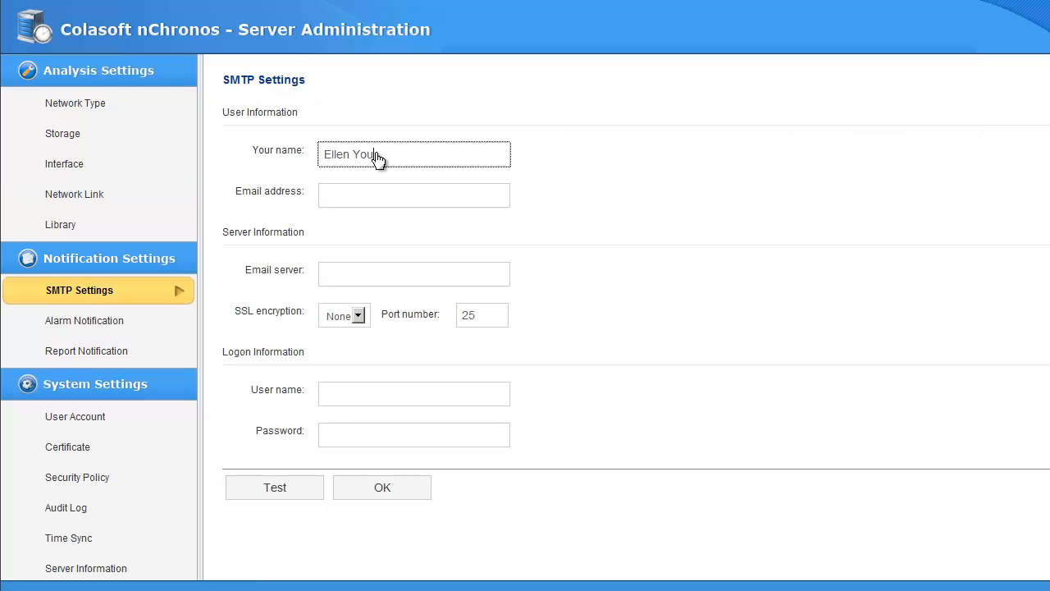
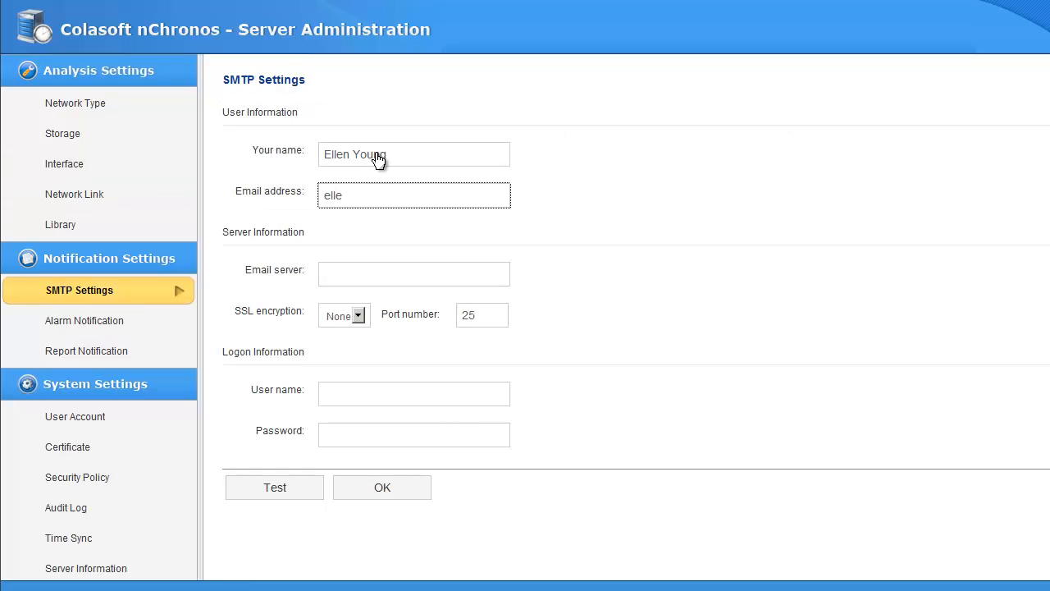
click(399, 283)
text(smtp.co)
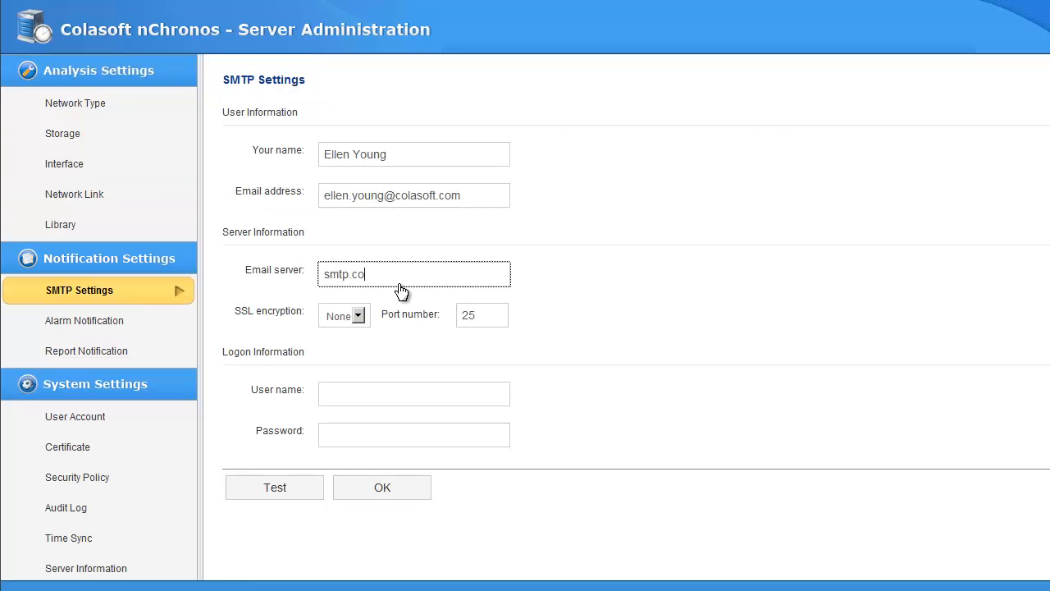
text(lasoft.com)
click(356, 317)
click(344, 339)
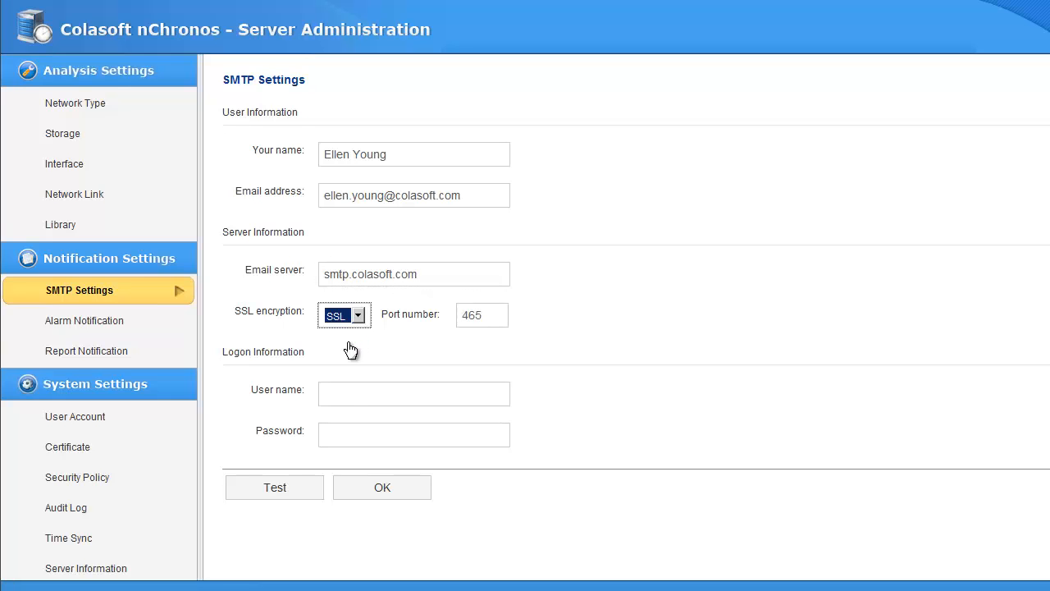
- Enter the sender's logon user name and password and save the SMTP settings
click(350, 398)
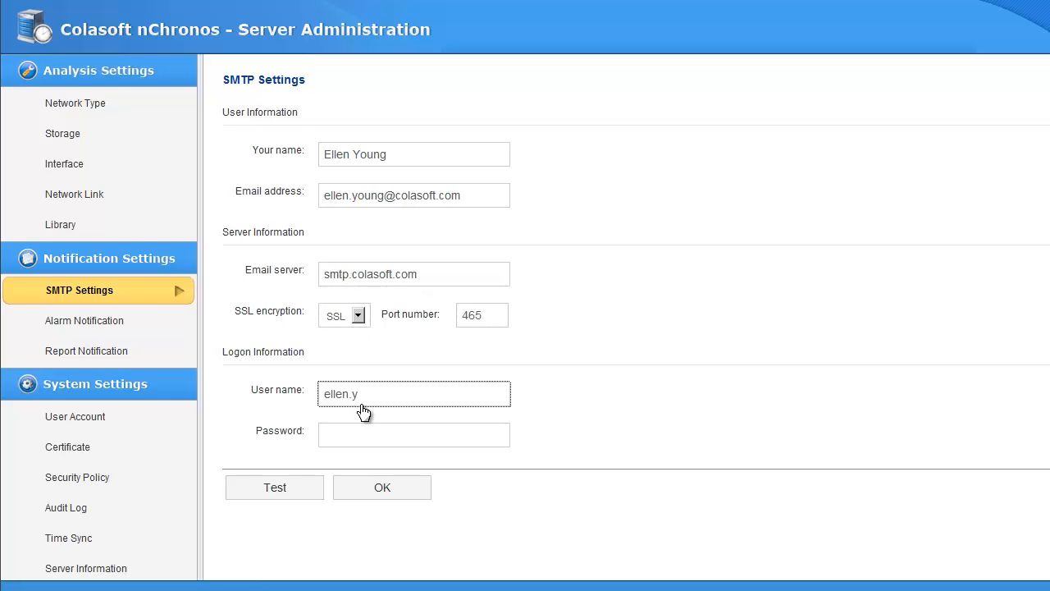
click(329, 443)
text(****************)
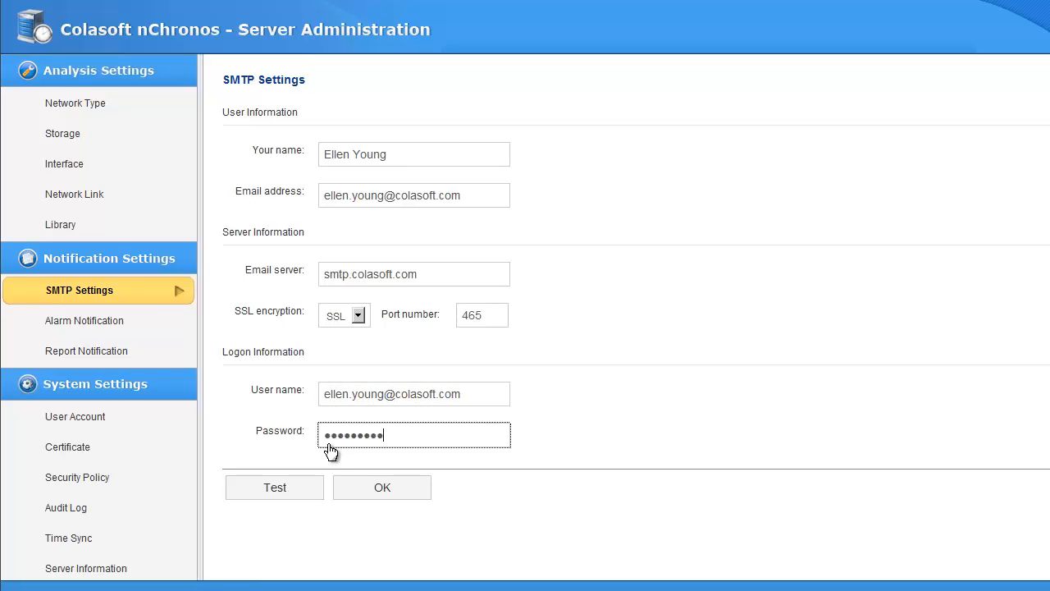
click(354, 489)
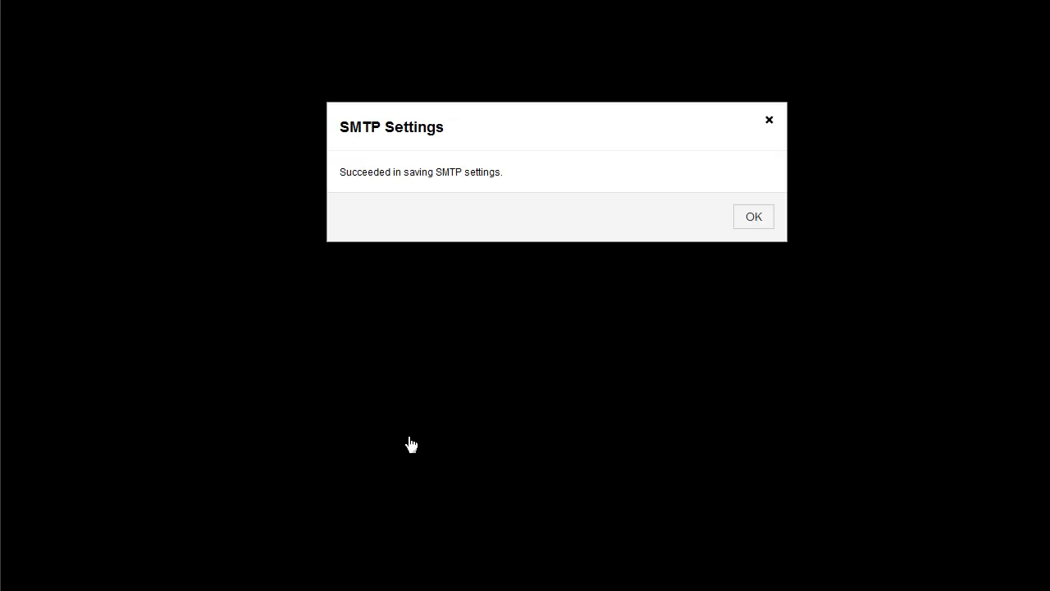
click(746, 222)
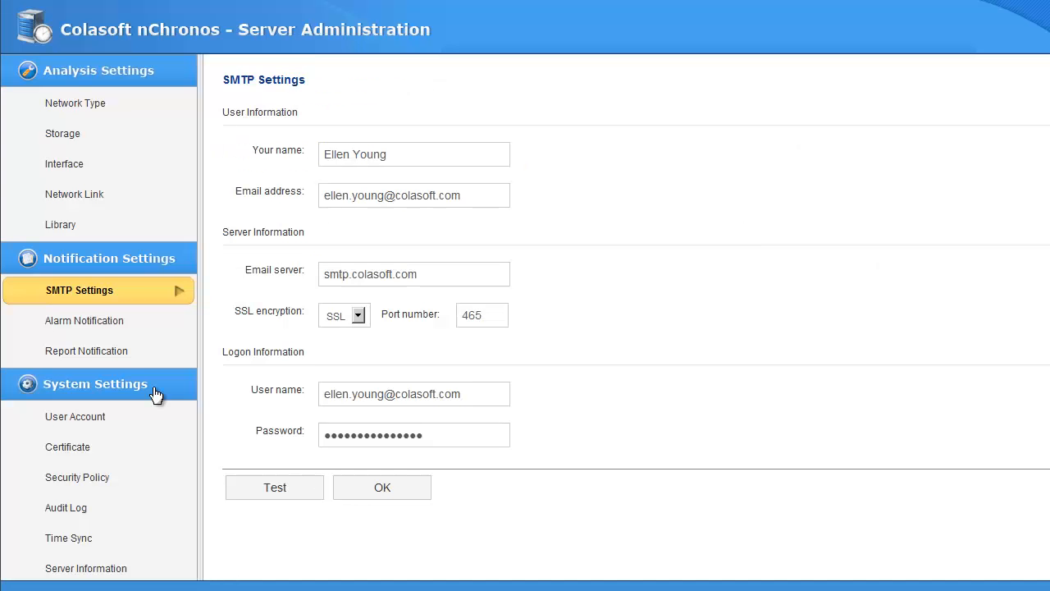
- Enable email alarm notifications with subject 'Alarm notification' and two recipient addresses, and save
click(96, 324)
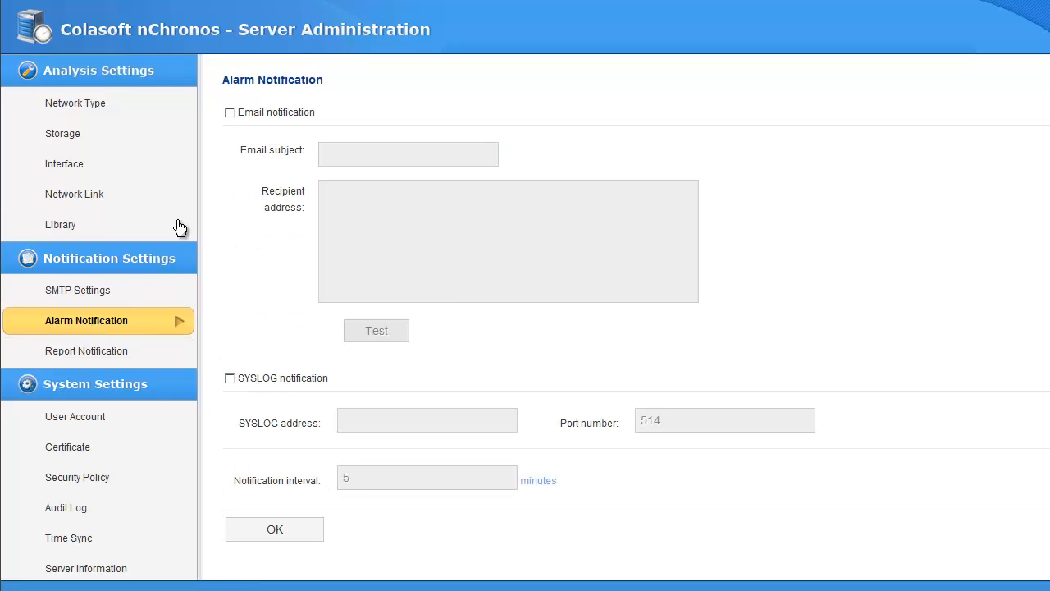
click(230, 112)
click(336, 156)
text(Alarm notification)
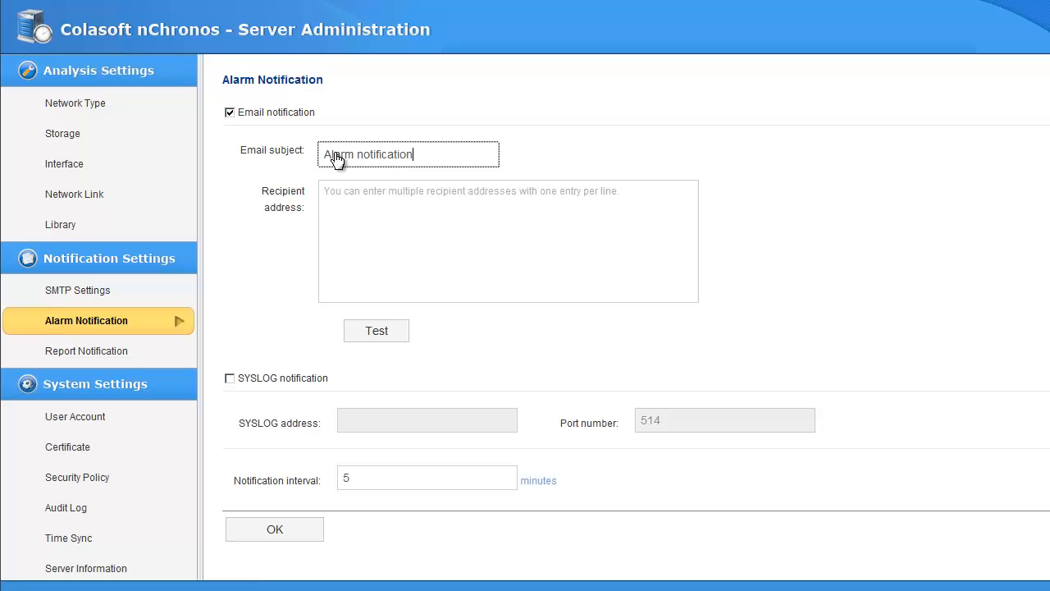
click(342, 189)
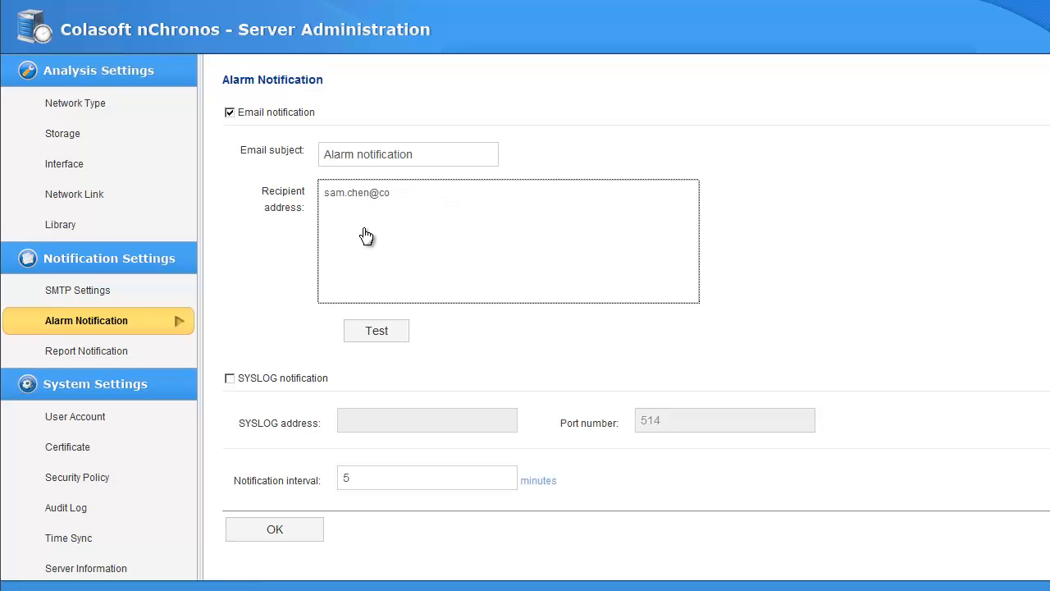
key(Return)
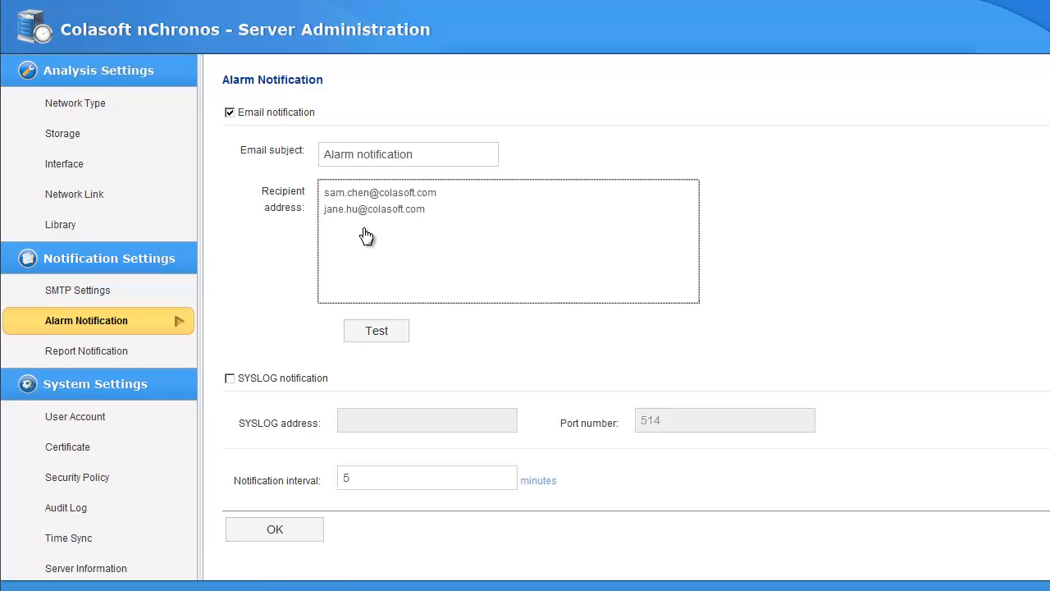
click(278, 537)
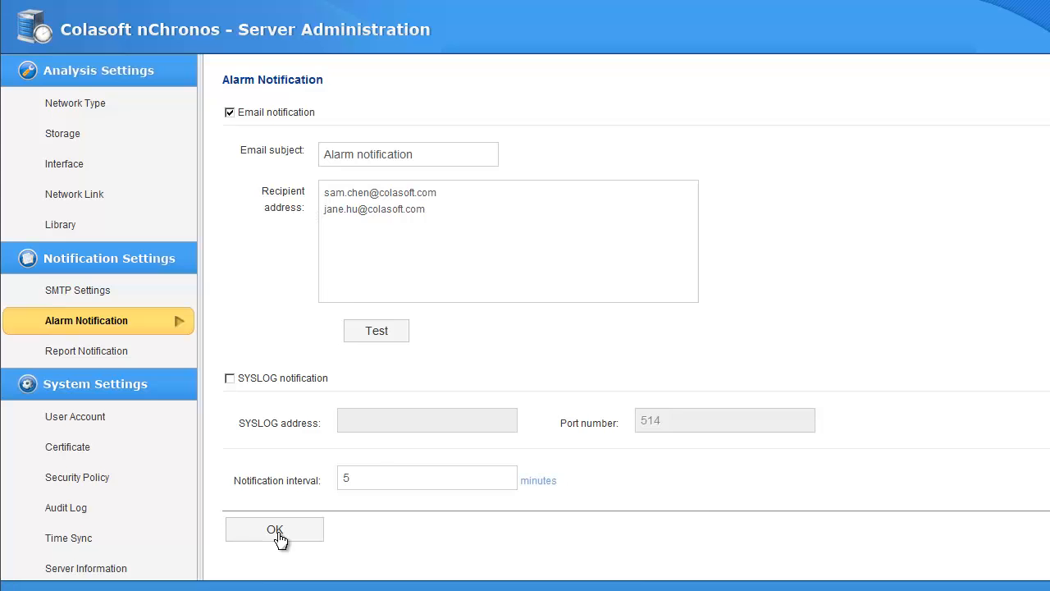
- Enable report notifications to the same two recipient addresses and save
click(170, 352)
scroll(289, 394, down, 3)
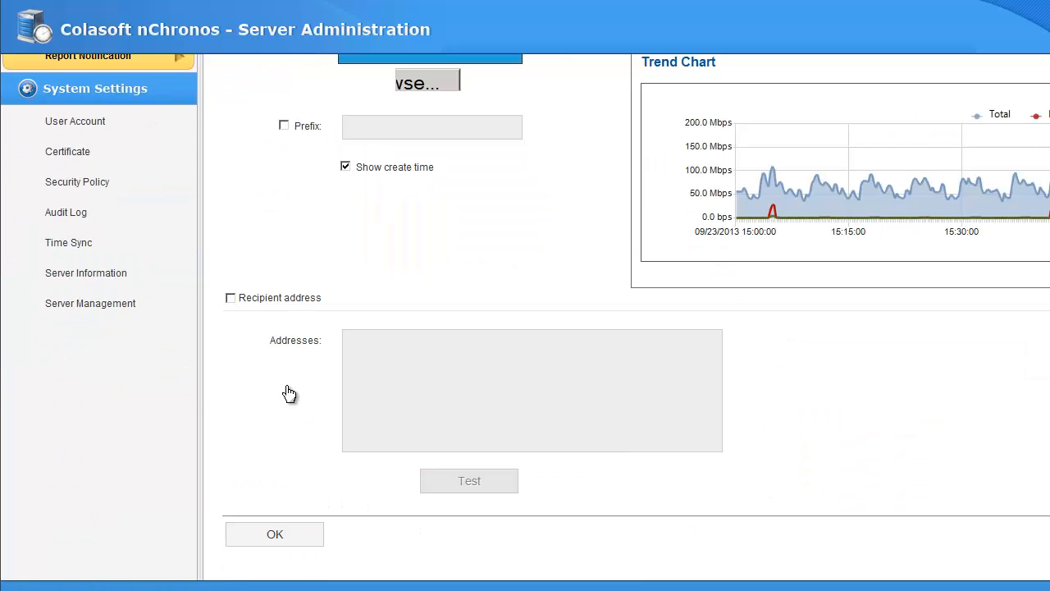
click(251, 300)
click(433, 364)
key(Return)
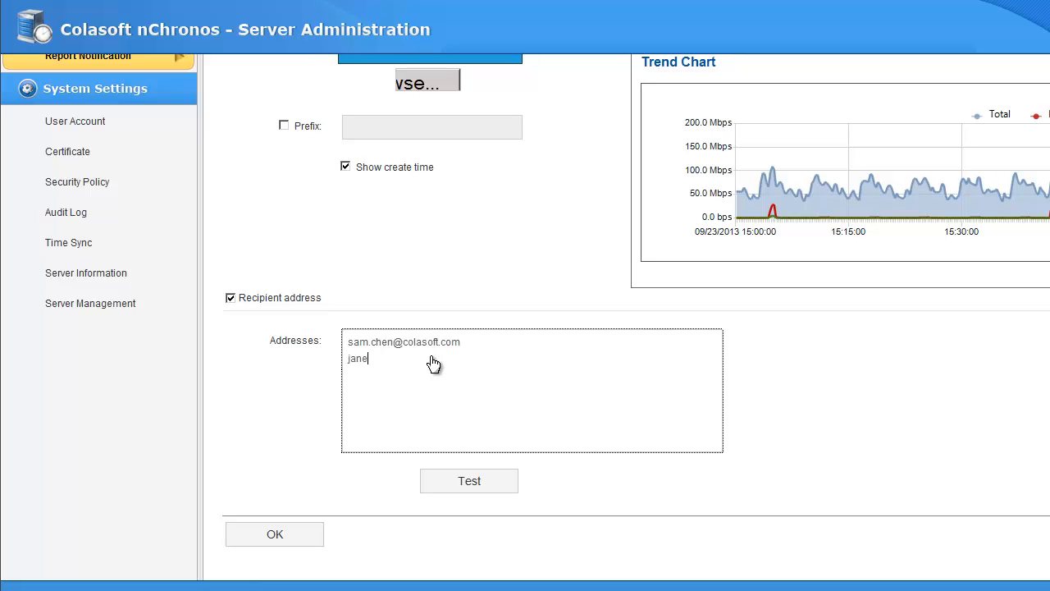
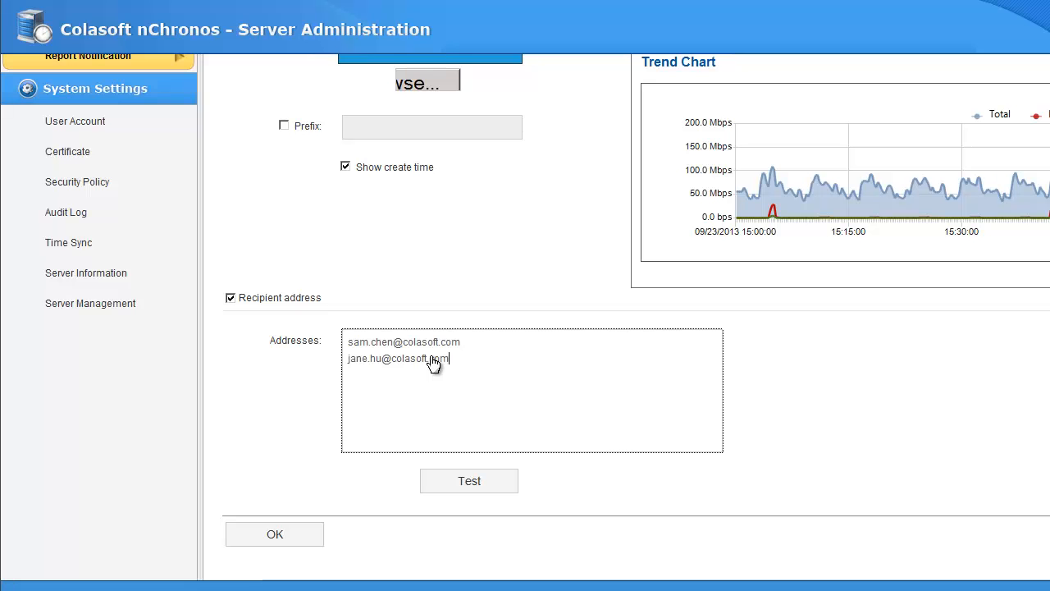
click(282, 535)
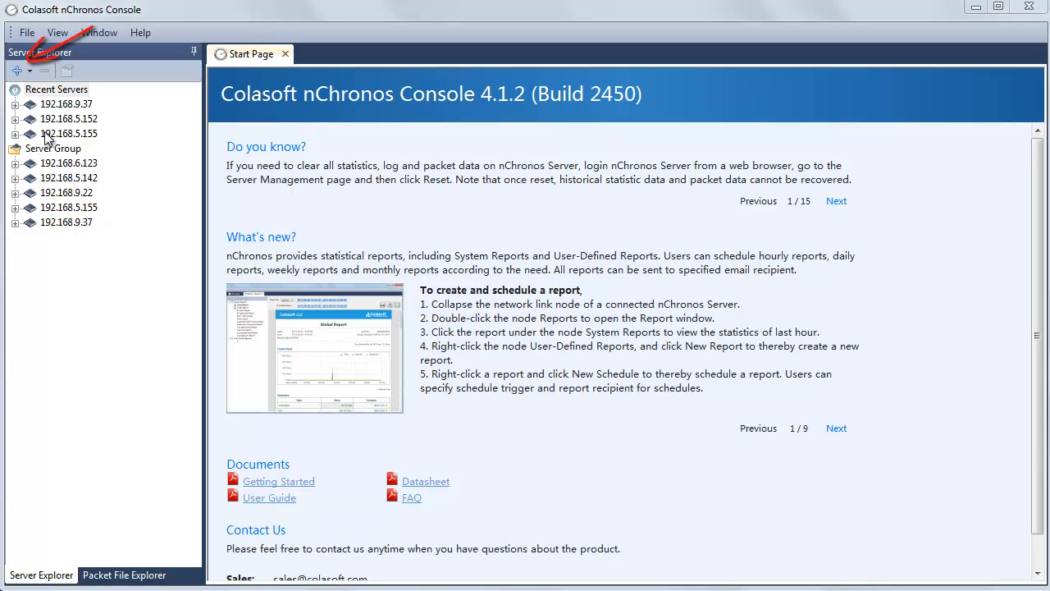
- Add server 192.168.9.108 to the Console using the administrator username and password
click(17, 70)
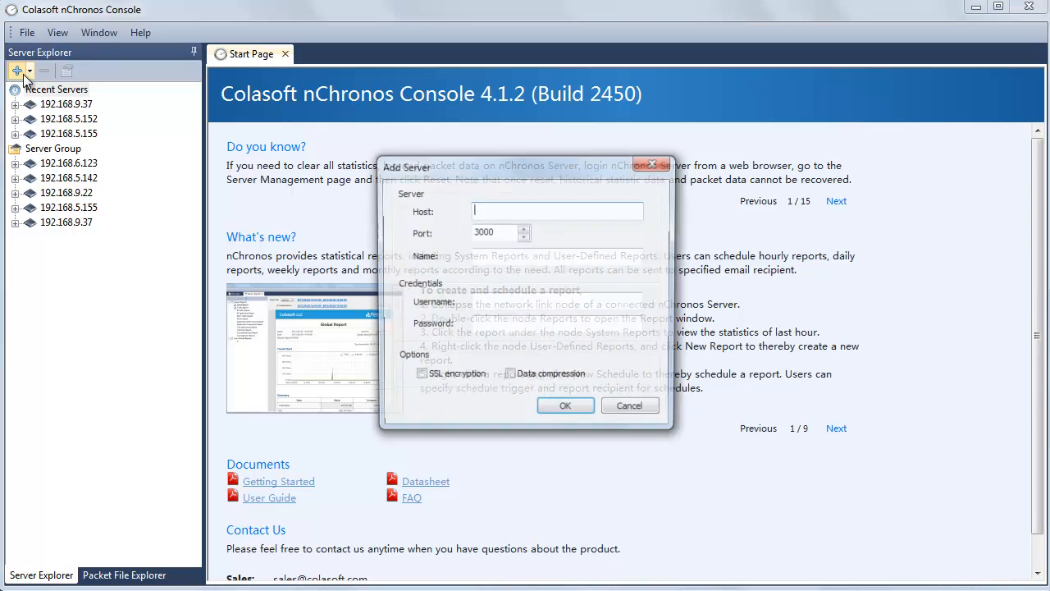
text(19)
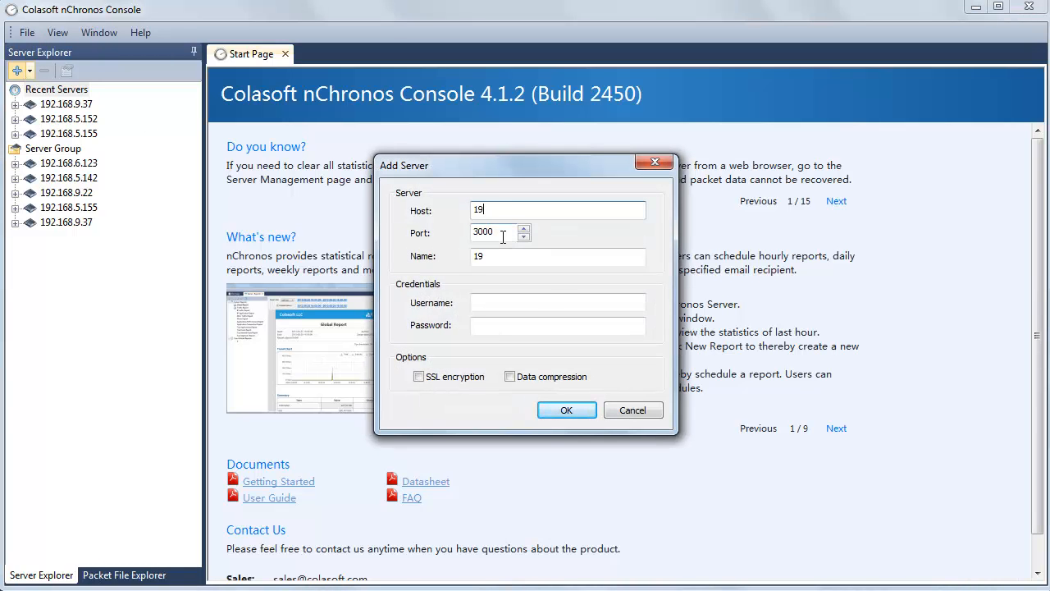
text(2.168.9.108)
key(Tab)
key(Tab)
key(Tab)
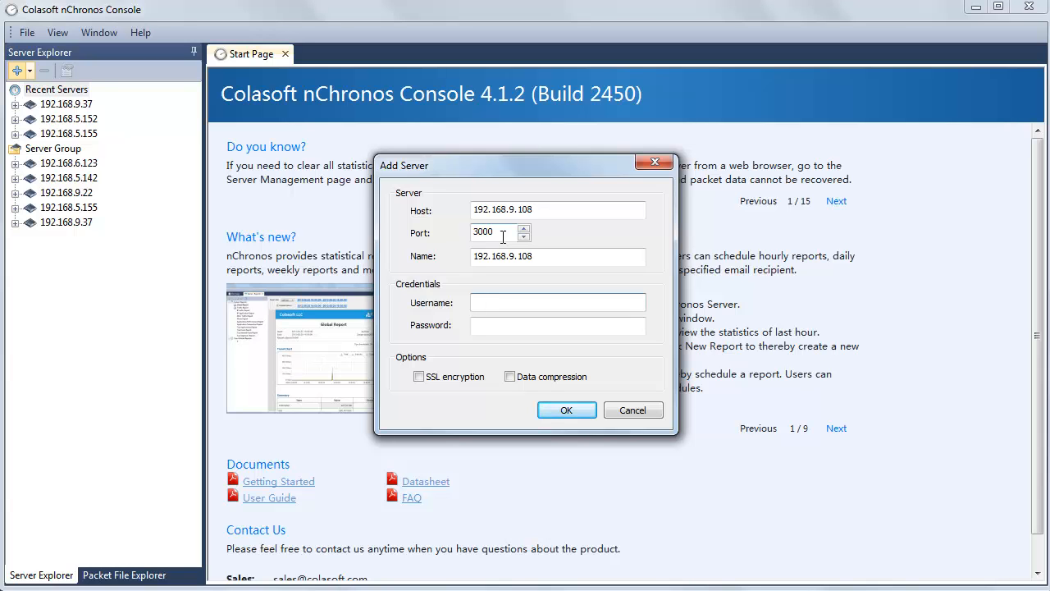
text(csadmin)
key(Tab)
text(colasoft)
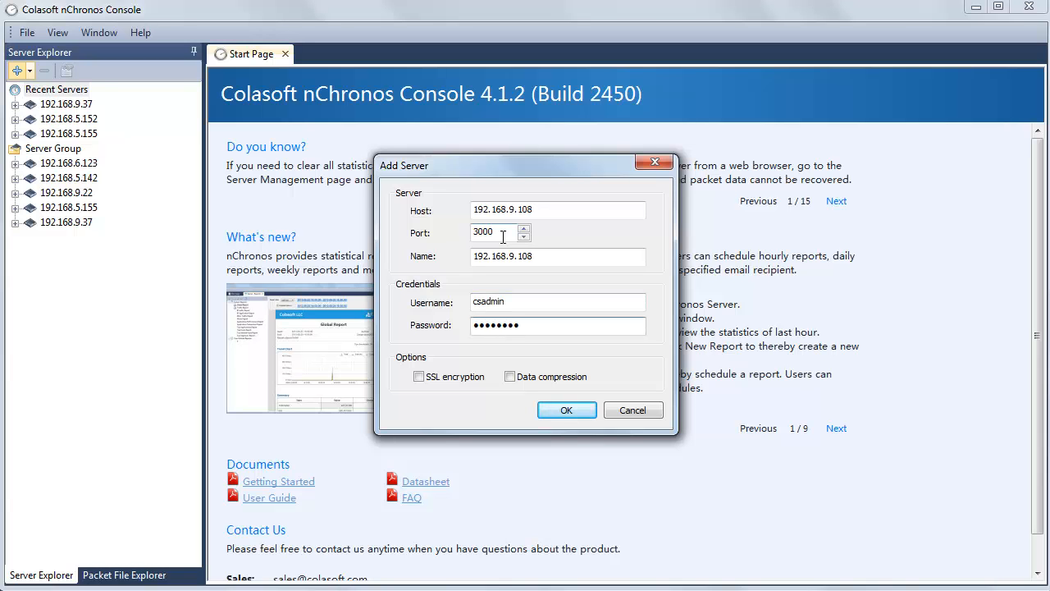
click(546, 412)
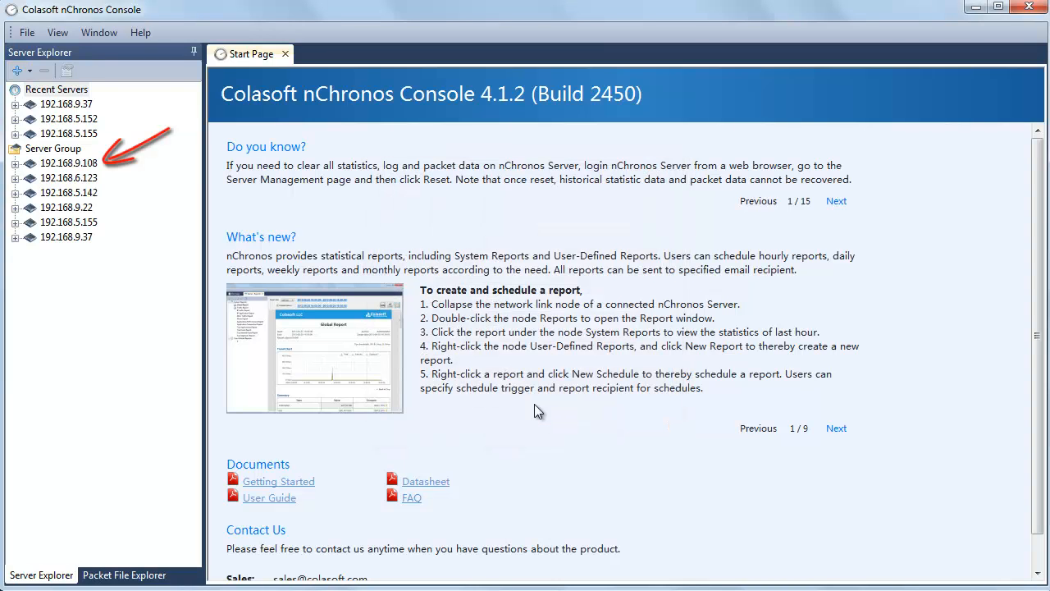
- Connect to 192.168.9.108, open demo's Link Analysis, and select the 16:28:29–16:29:12 traffic range
double_click(87, 165)
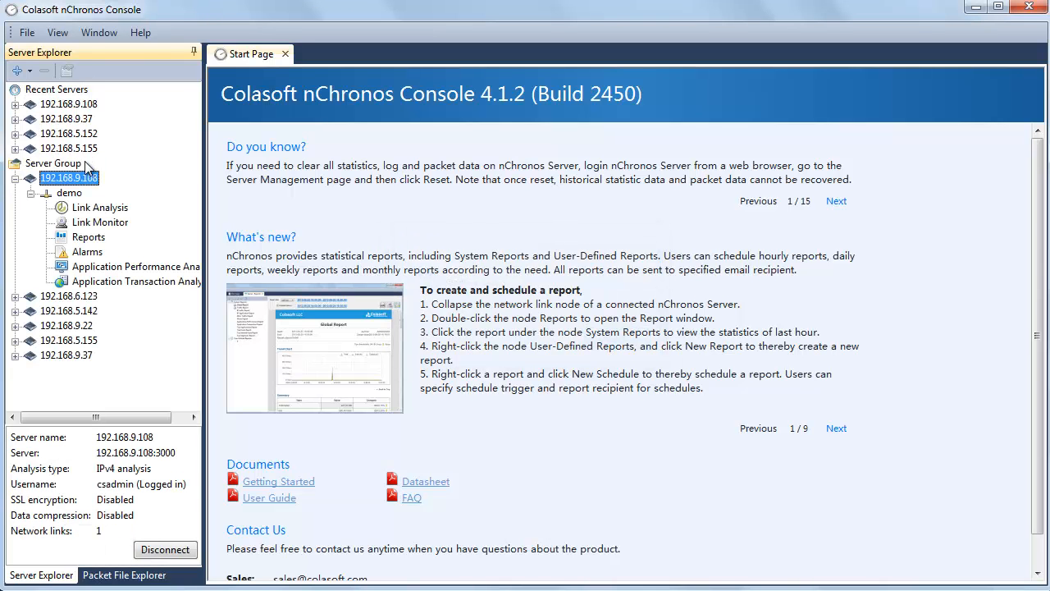
double_click(111, 212)
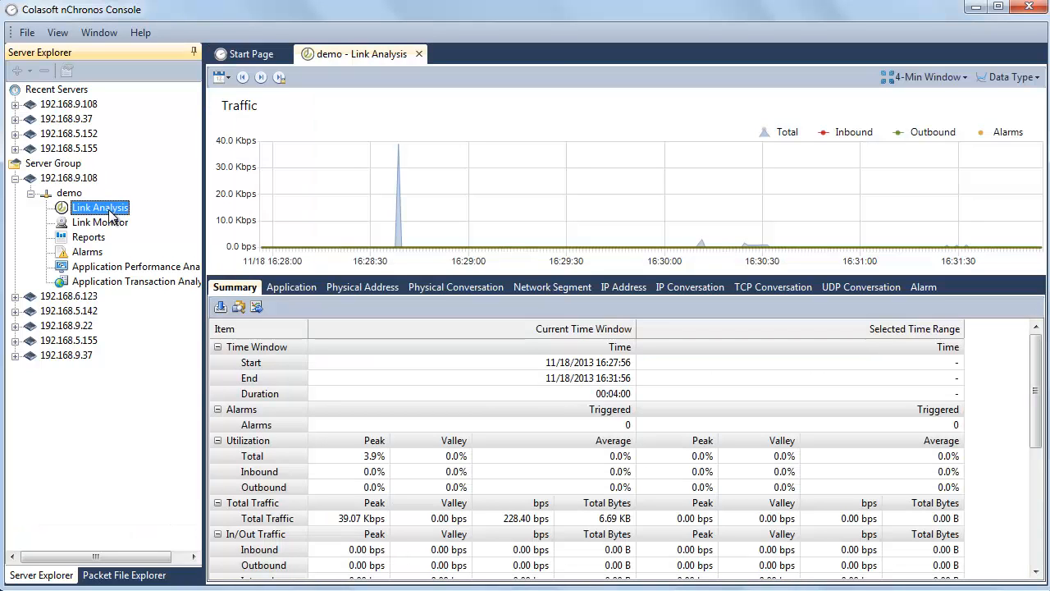
drag(367, 189, 510, 185)
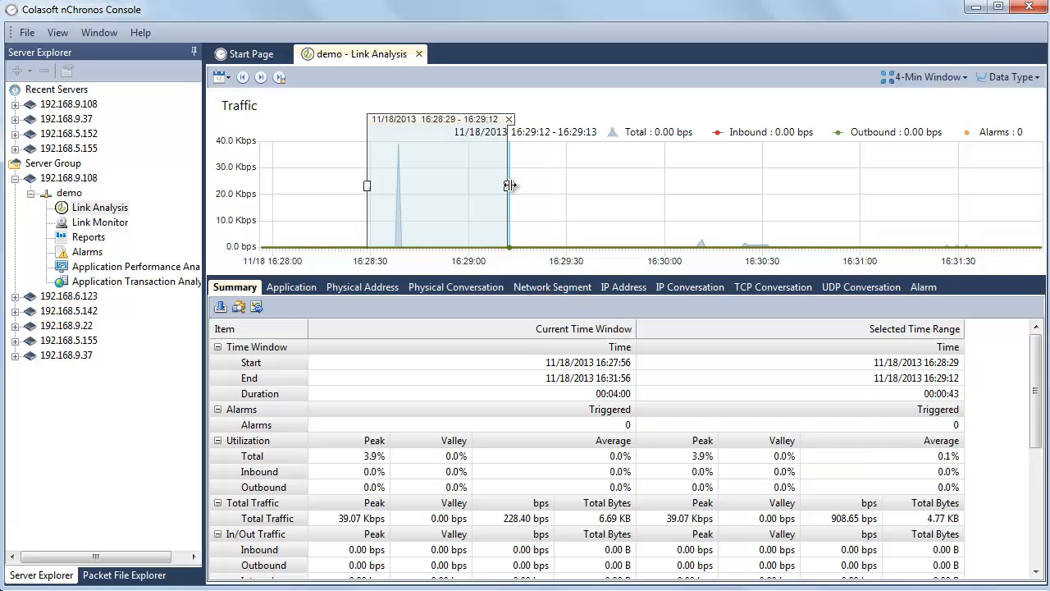
click(279, 76)
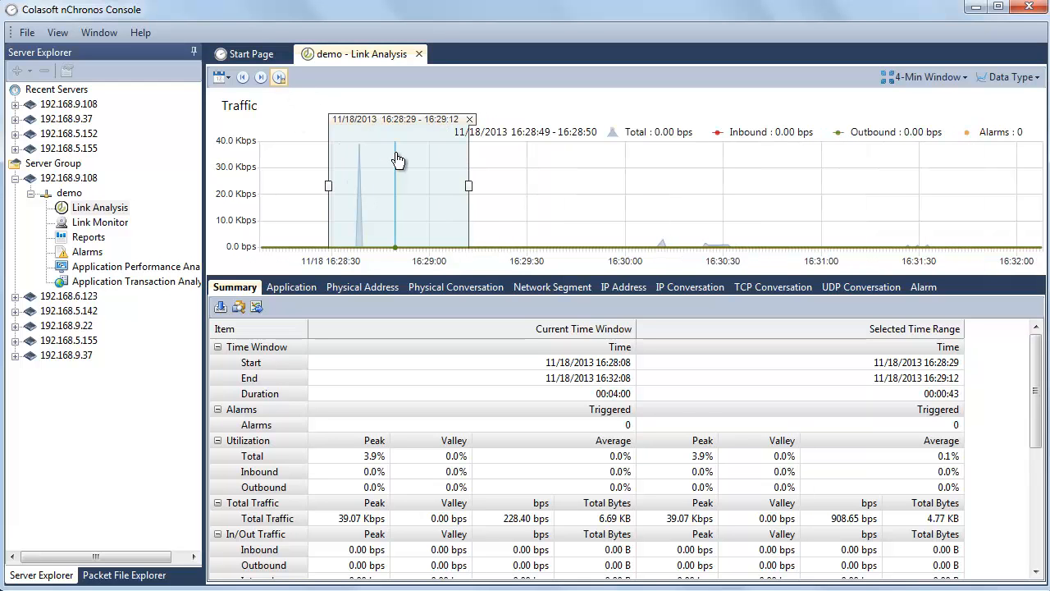